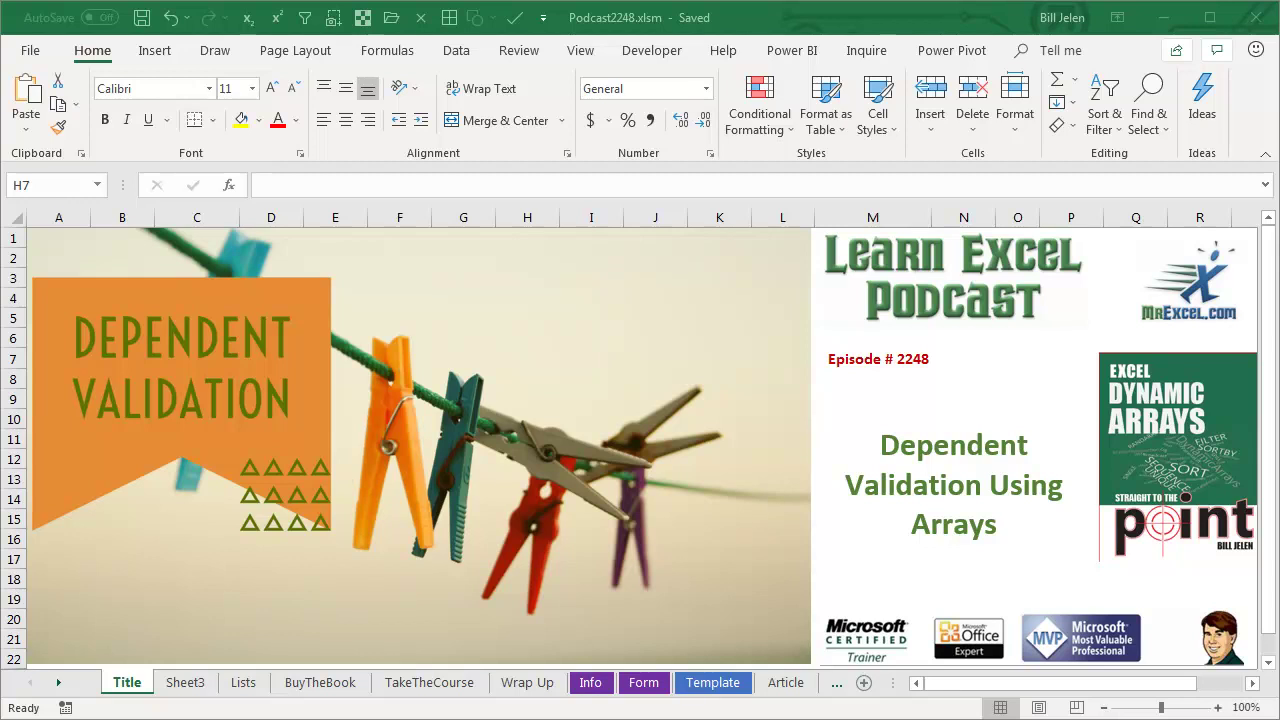
Step: On the Lists sheet, choose Citrus as the Class in H3 and Orange as the Product in H5
click(190, 684)
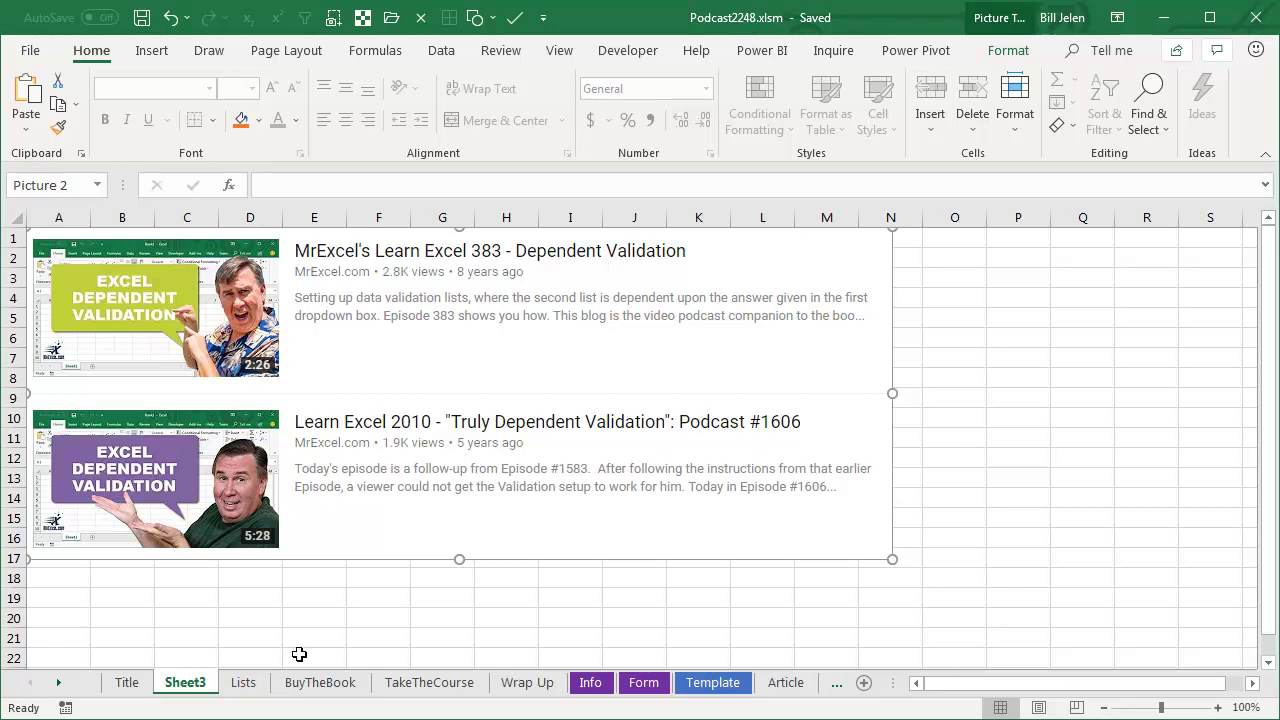
click(245, 683)
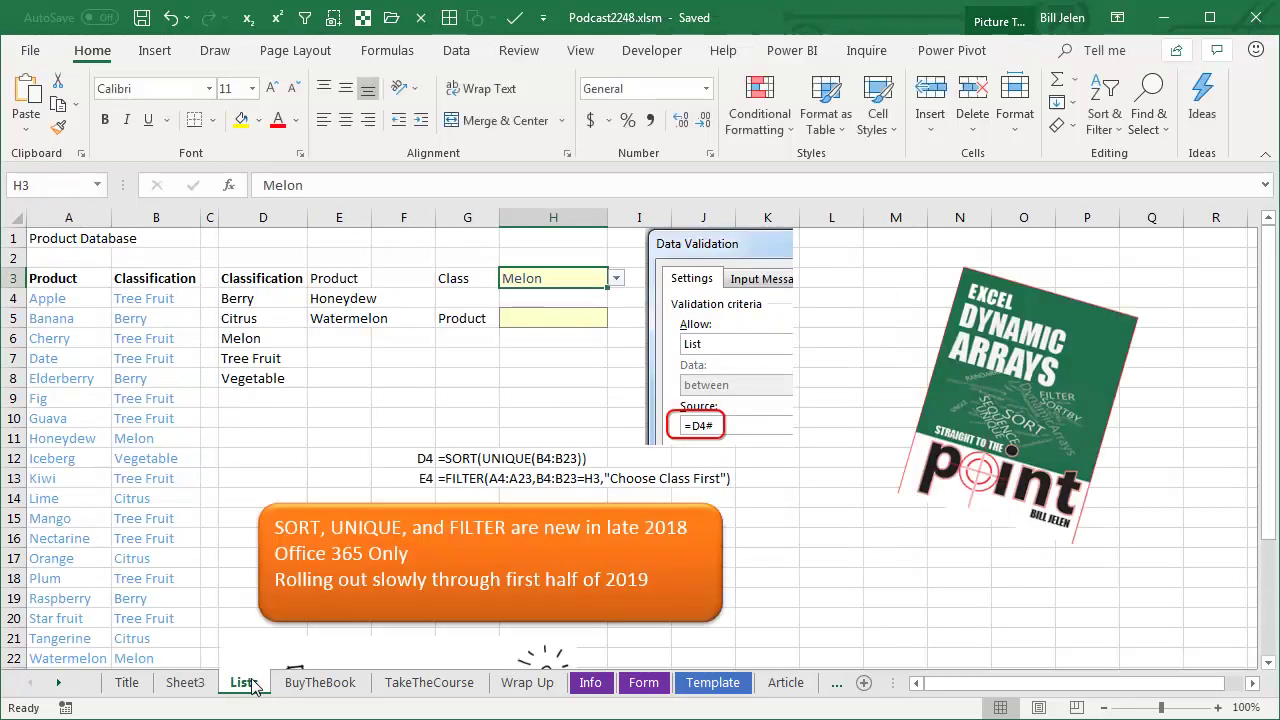
click(618, 280)
click(549, 316)
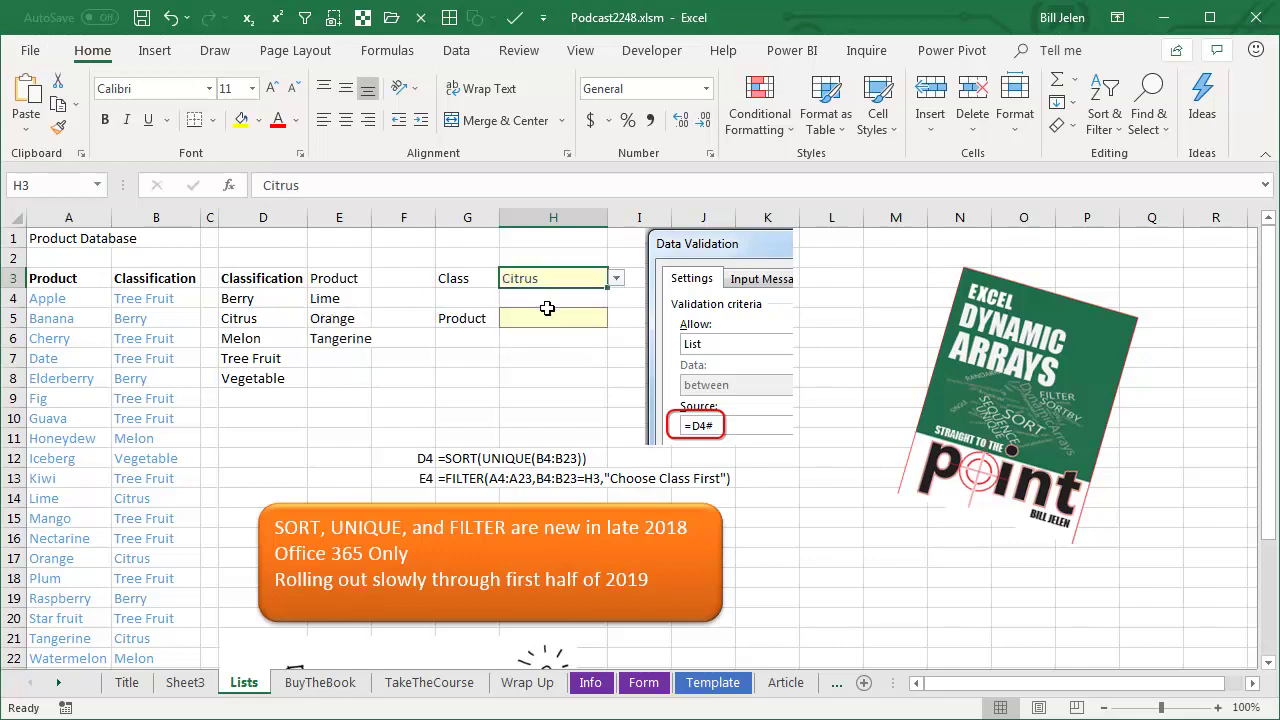
click(604, 318)
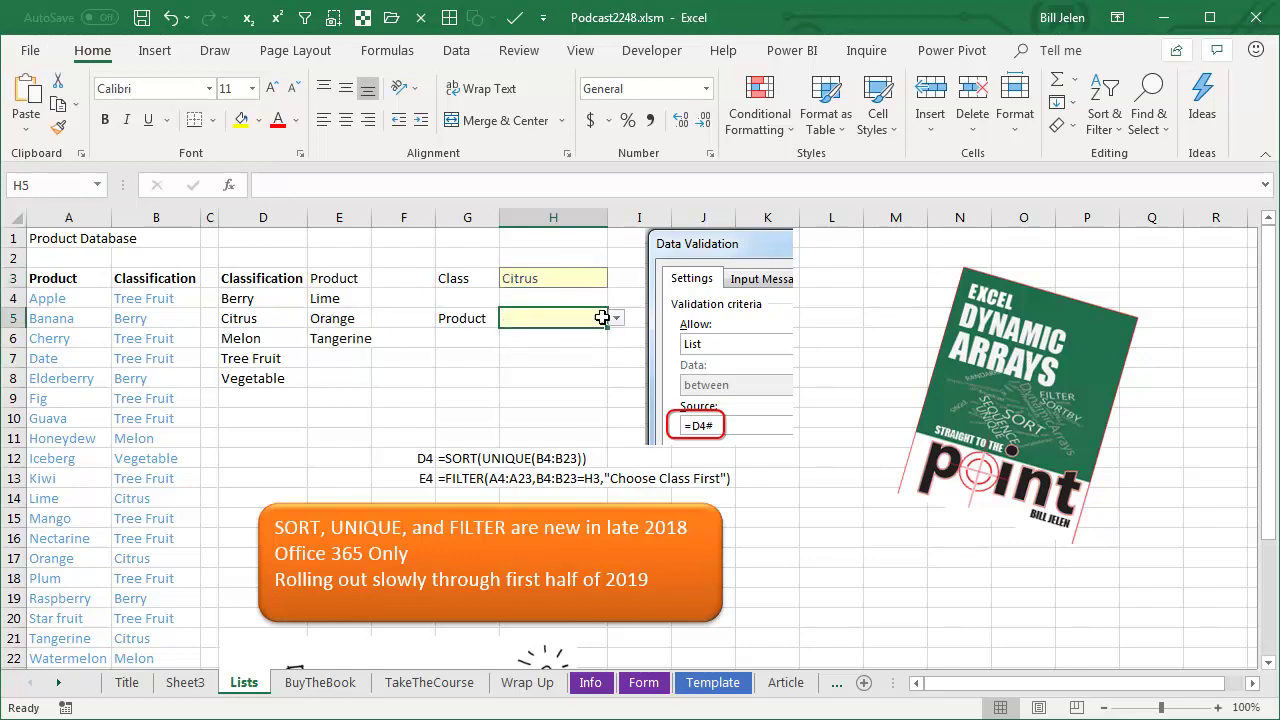
click(616, 319)
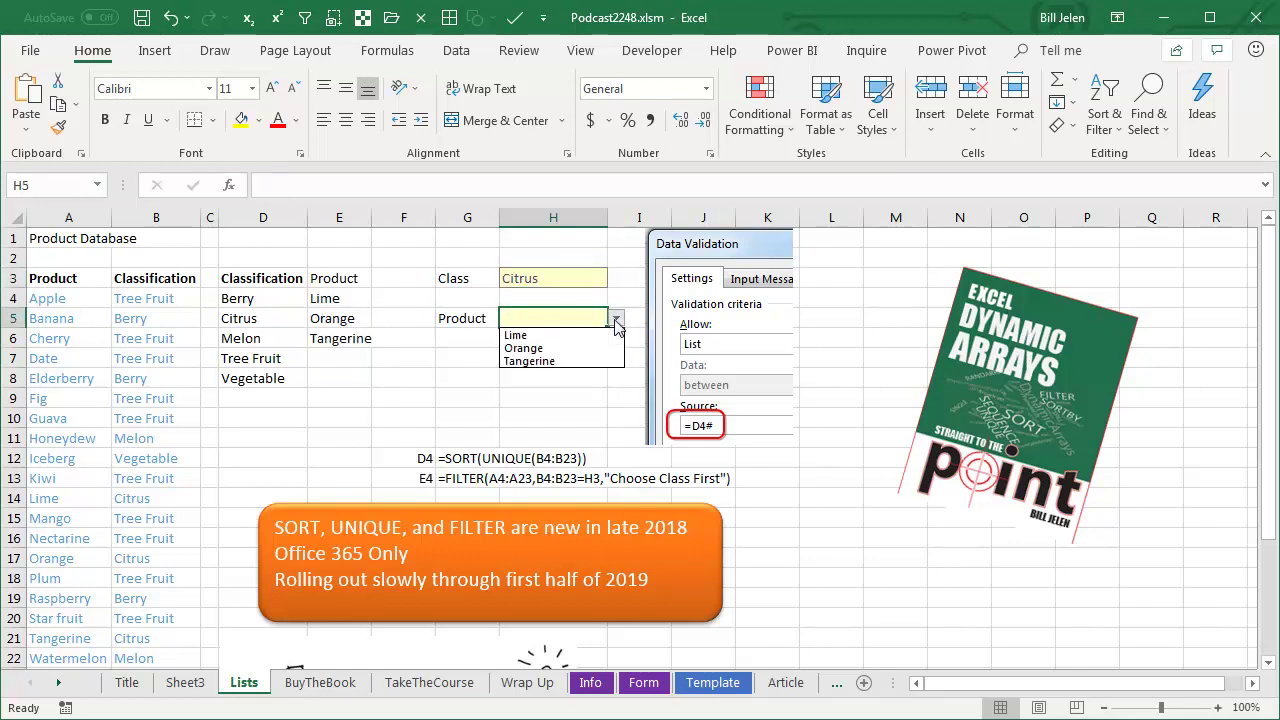
click(564, 349)
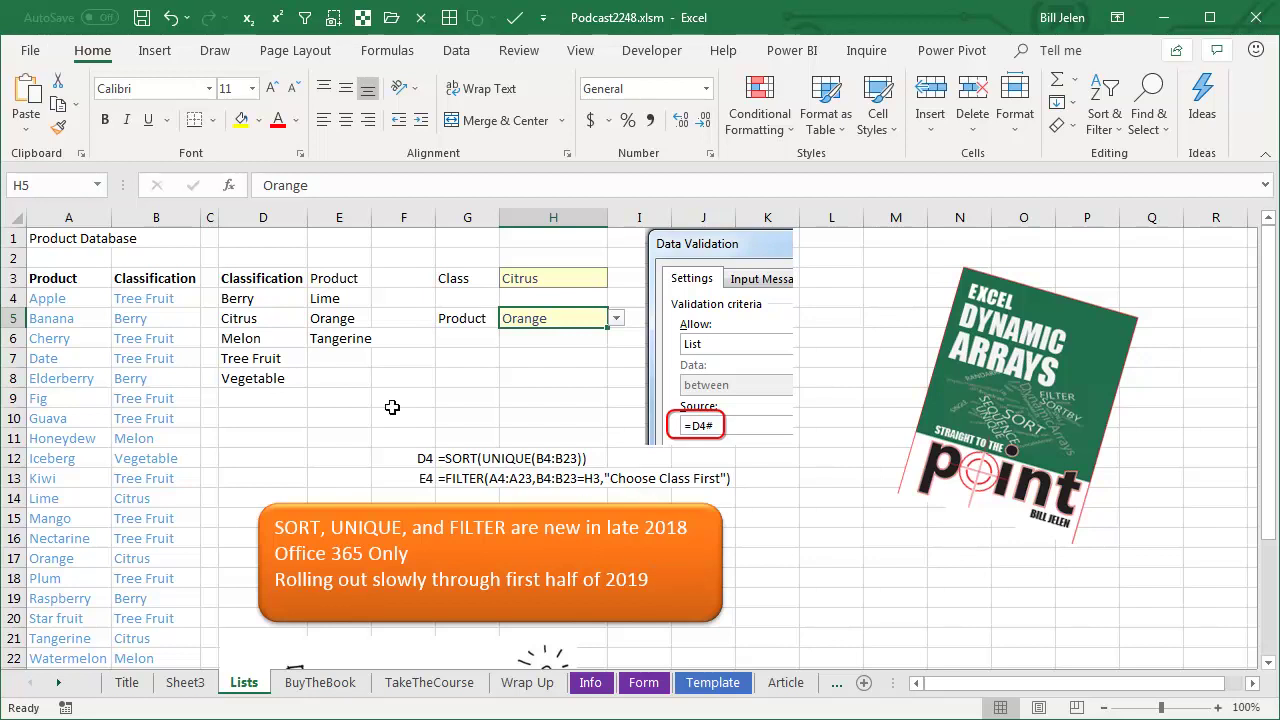
Step: Inspect the formulas in D4 and E4 and the data validation source of the Class cell H3
click(252, 295)
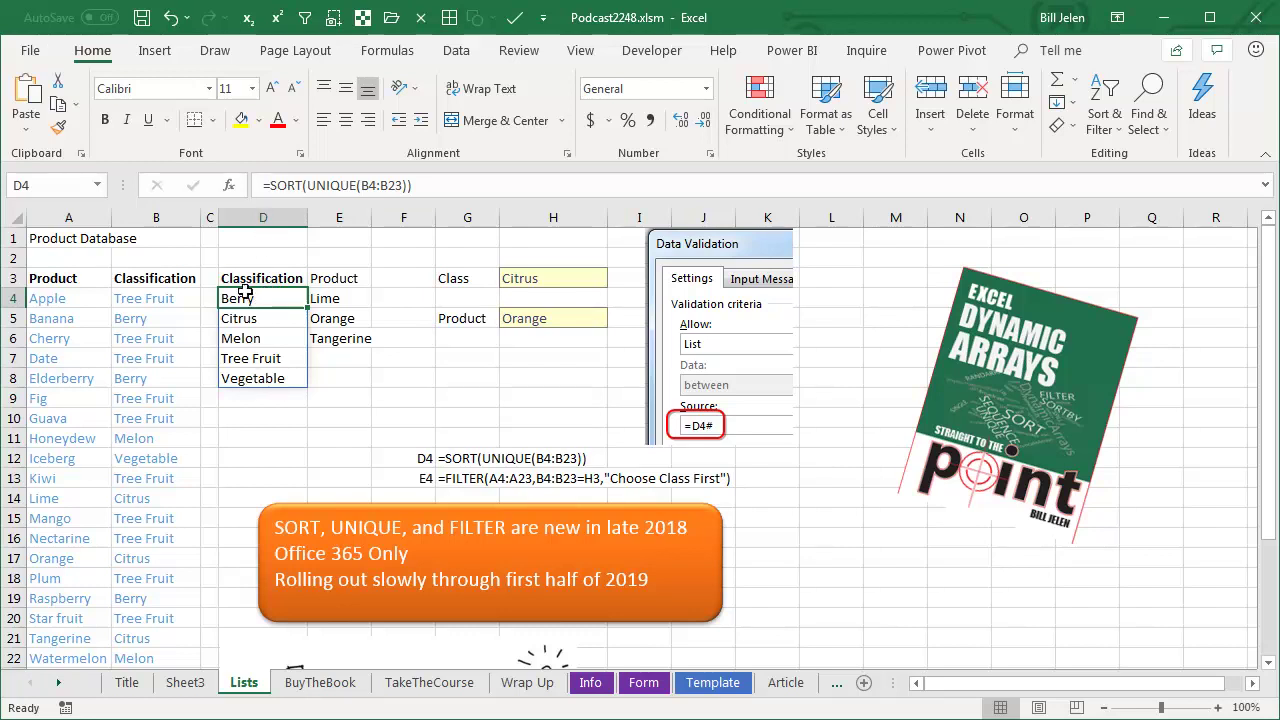
click(509, 284)
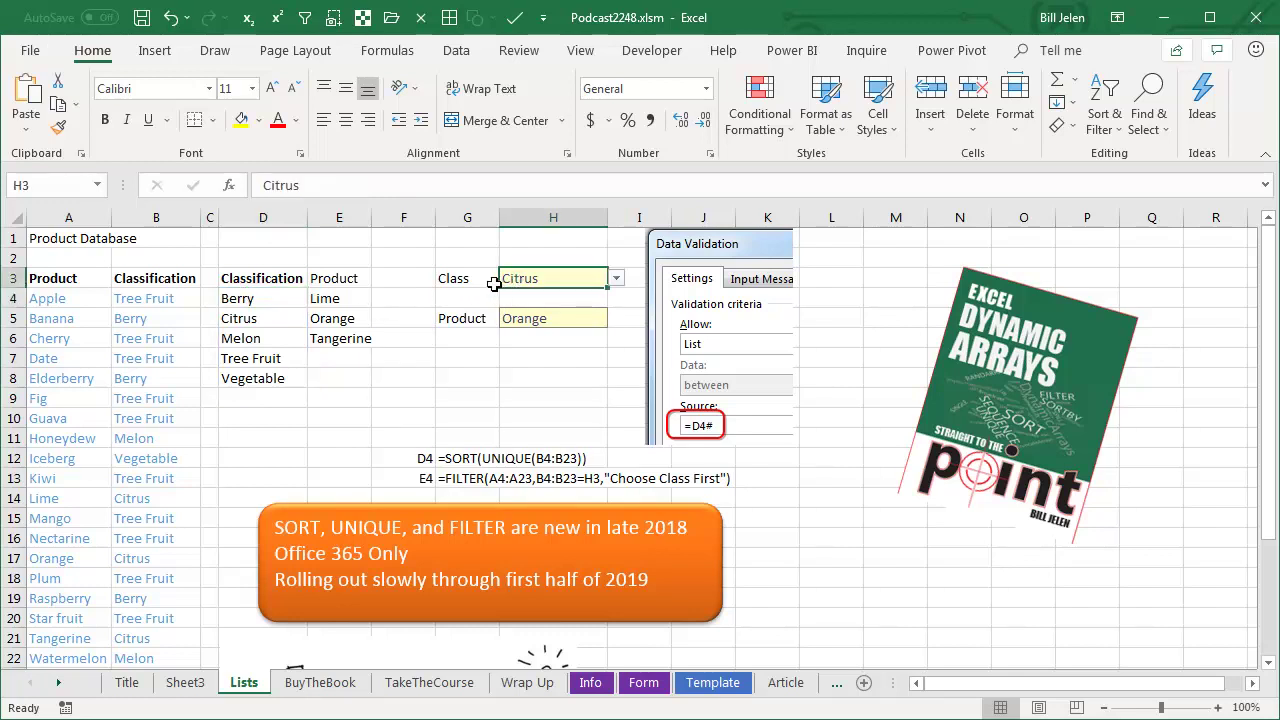
key(alt+d)
key(l)
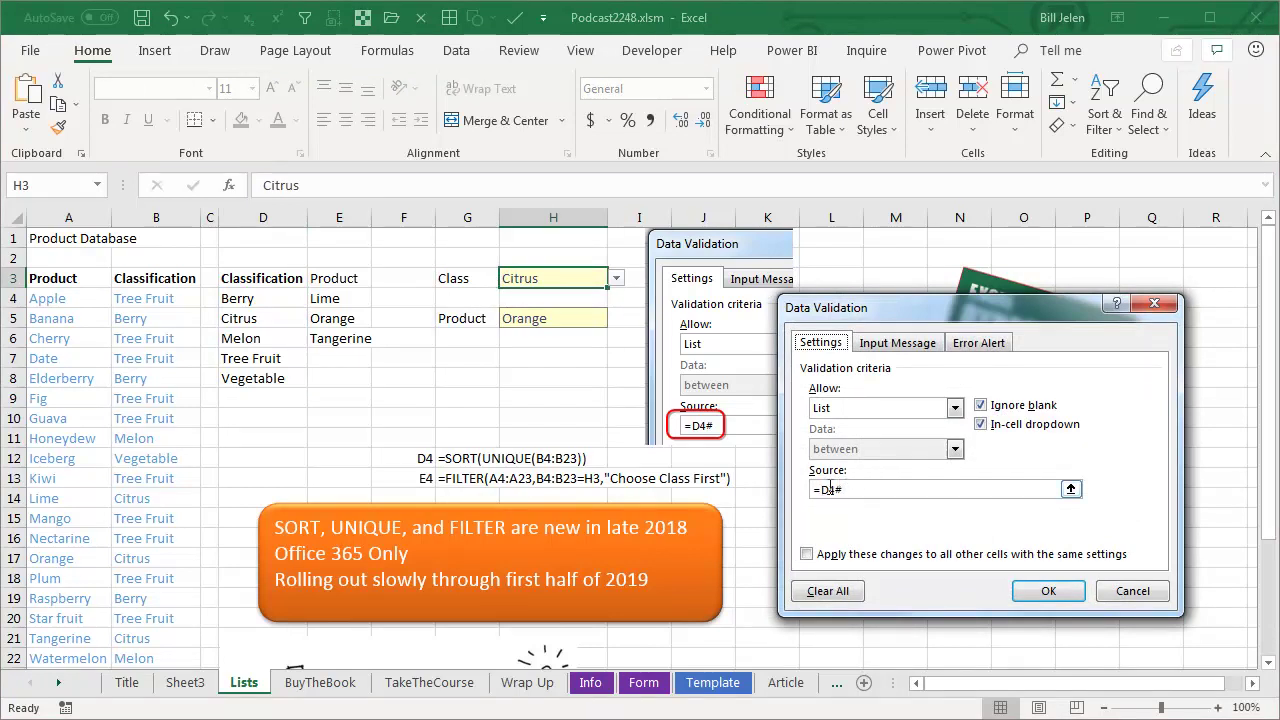
click(1132, 591)
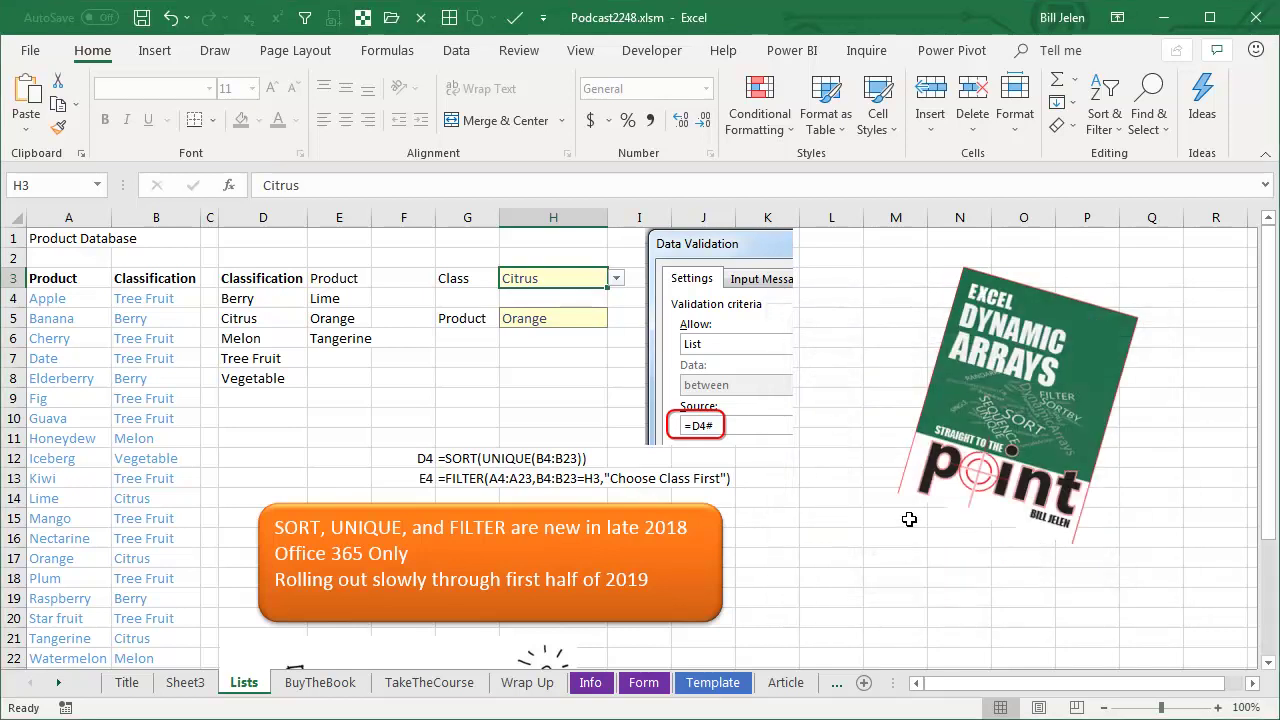
scroll(817, 500, down, 4)
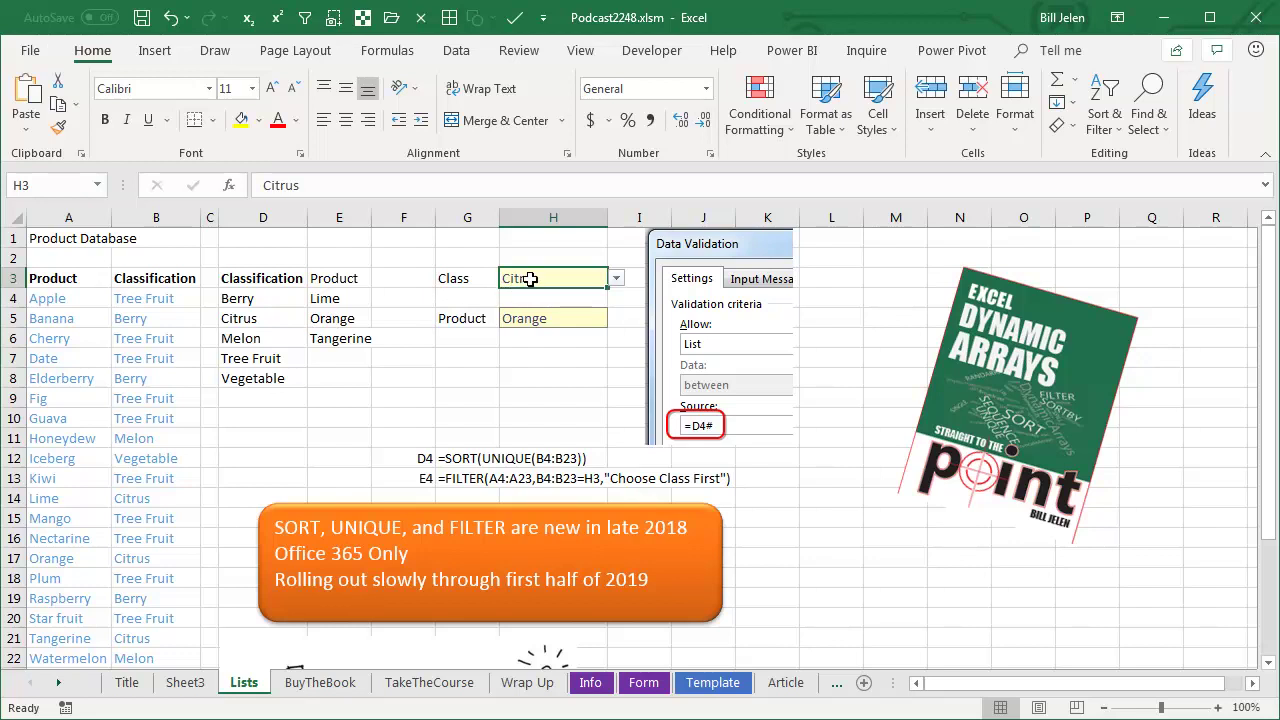
click(337, 298)
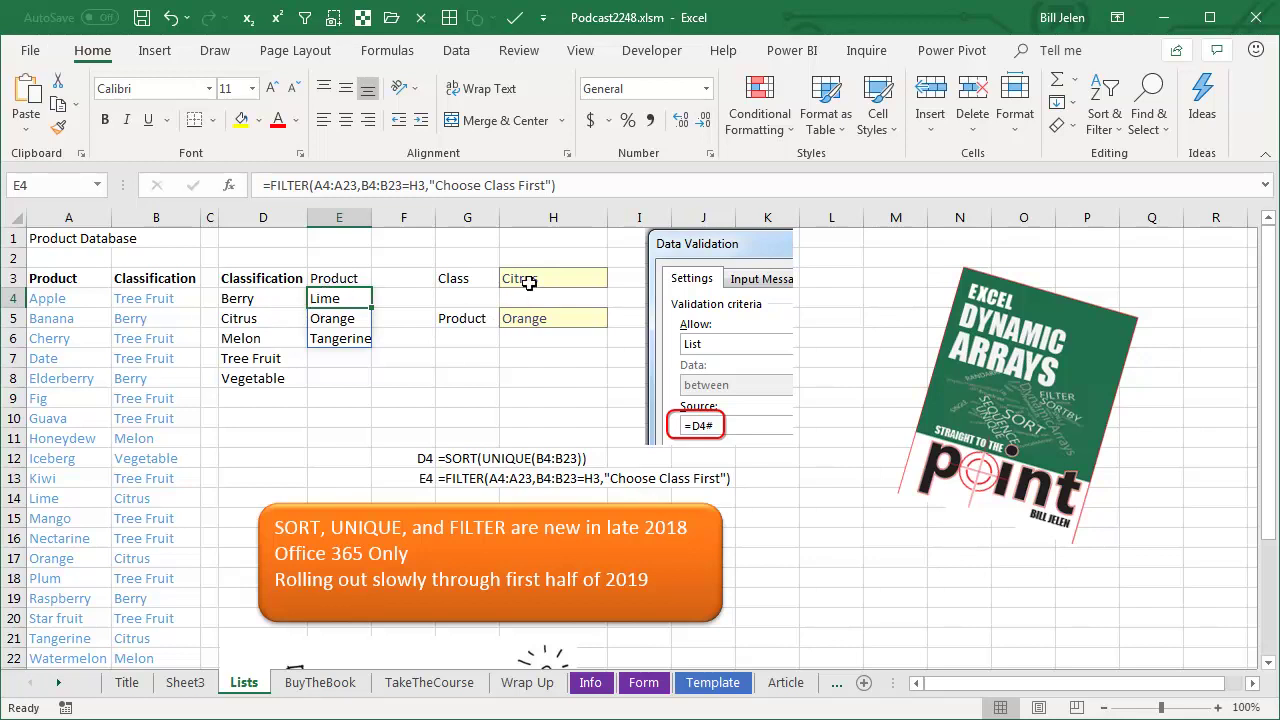
Step: Change the Class in H3 to Berry
click(581, 279)
click(616, 278)
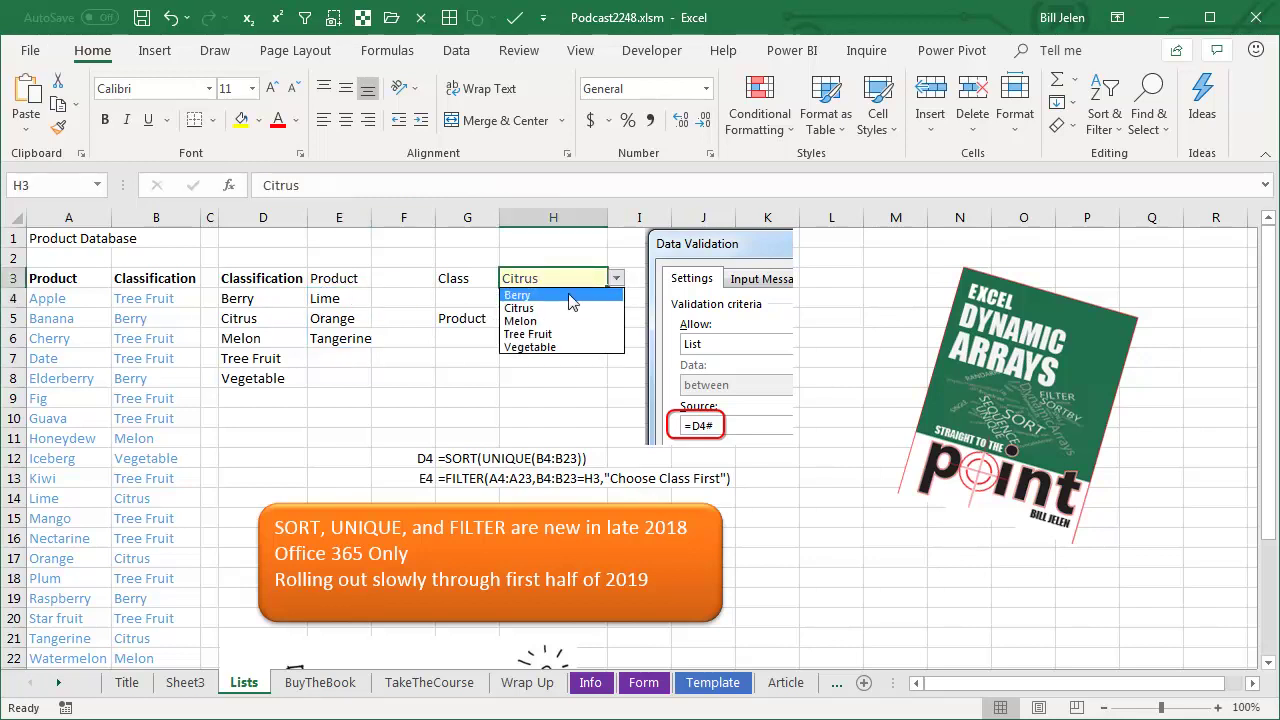
click(570, 298)
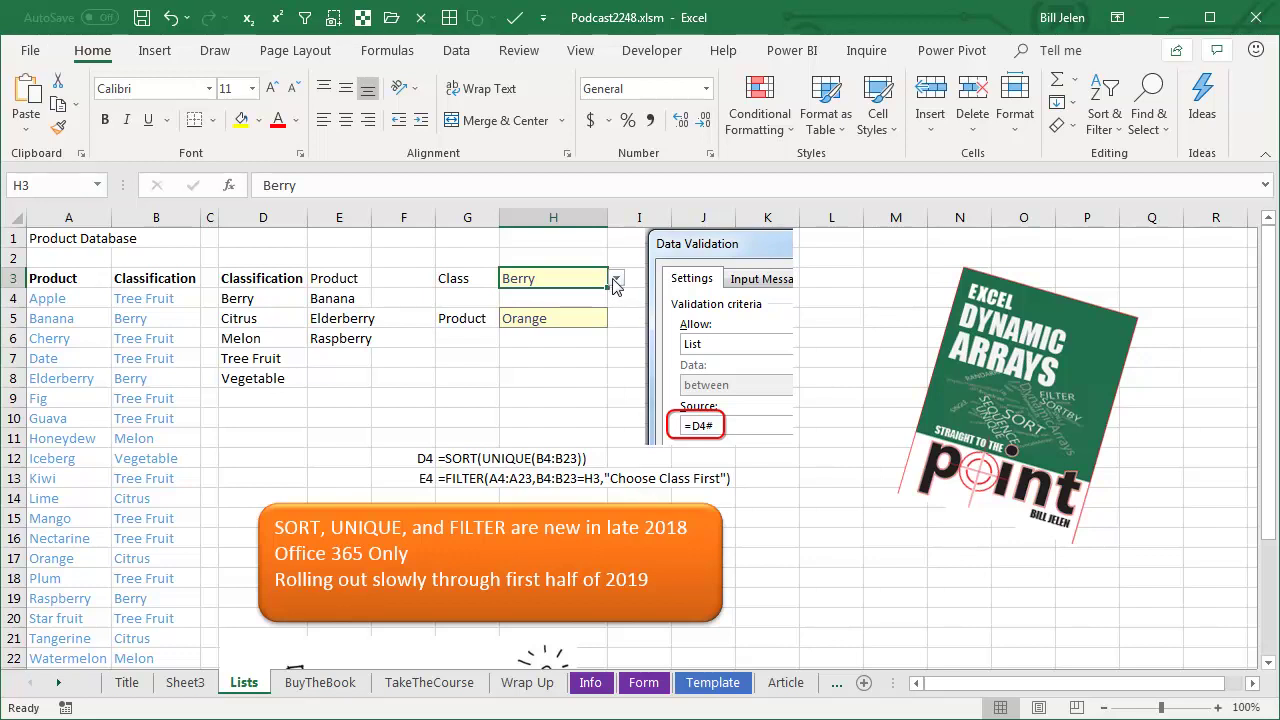
Step: Clear the Class in H3 and the Product in H5, checking the E4 formula and the choices offered for Product
key(Delete)
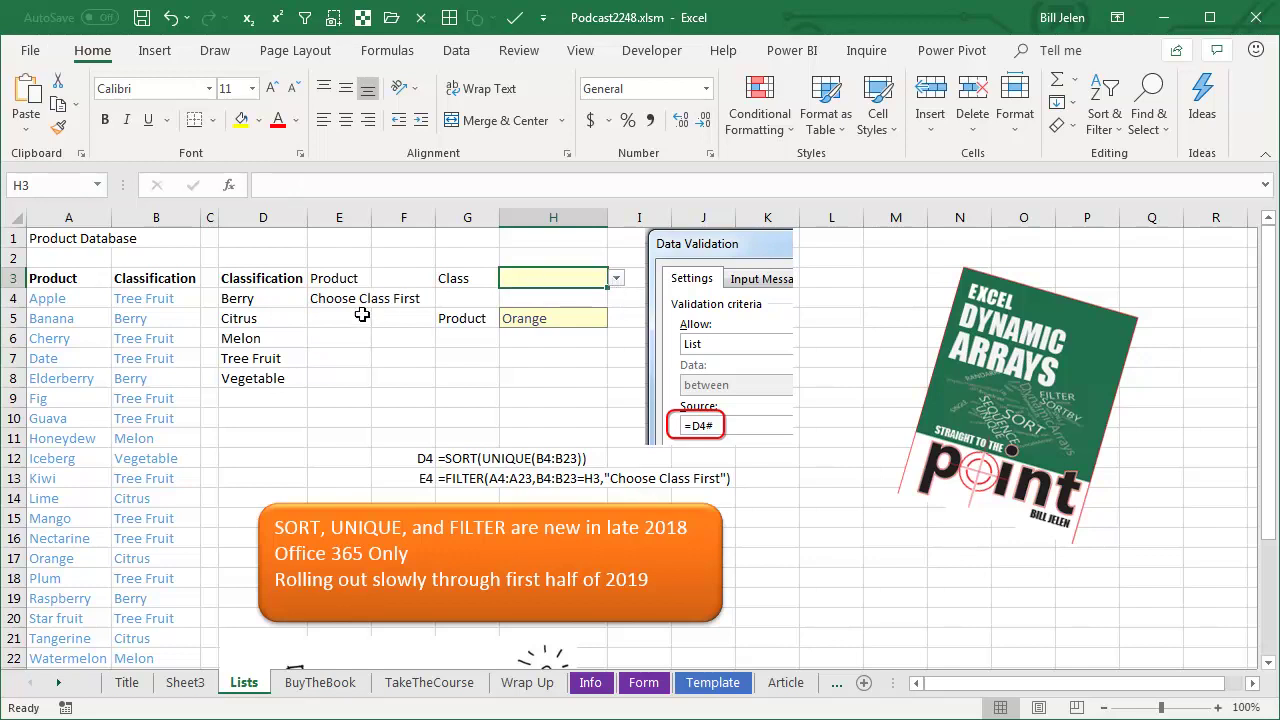
click(331, 297)
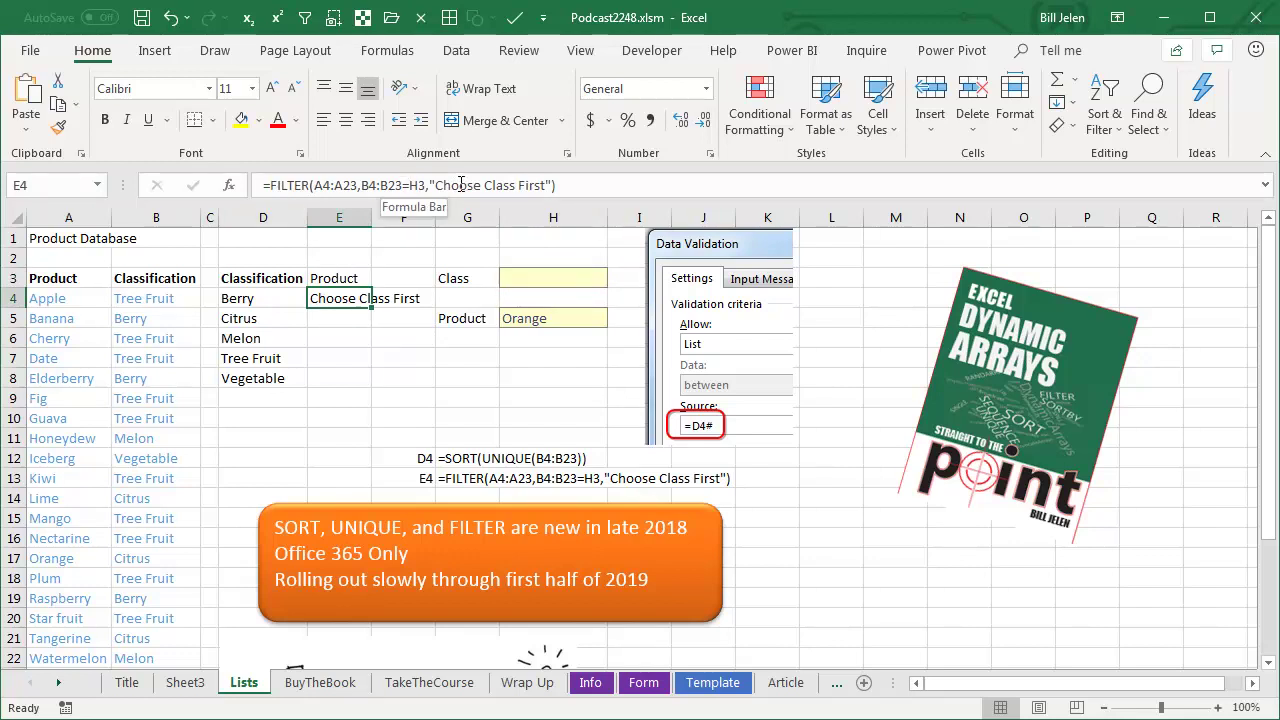
click(546, 318)
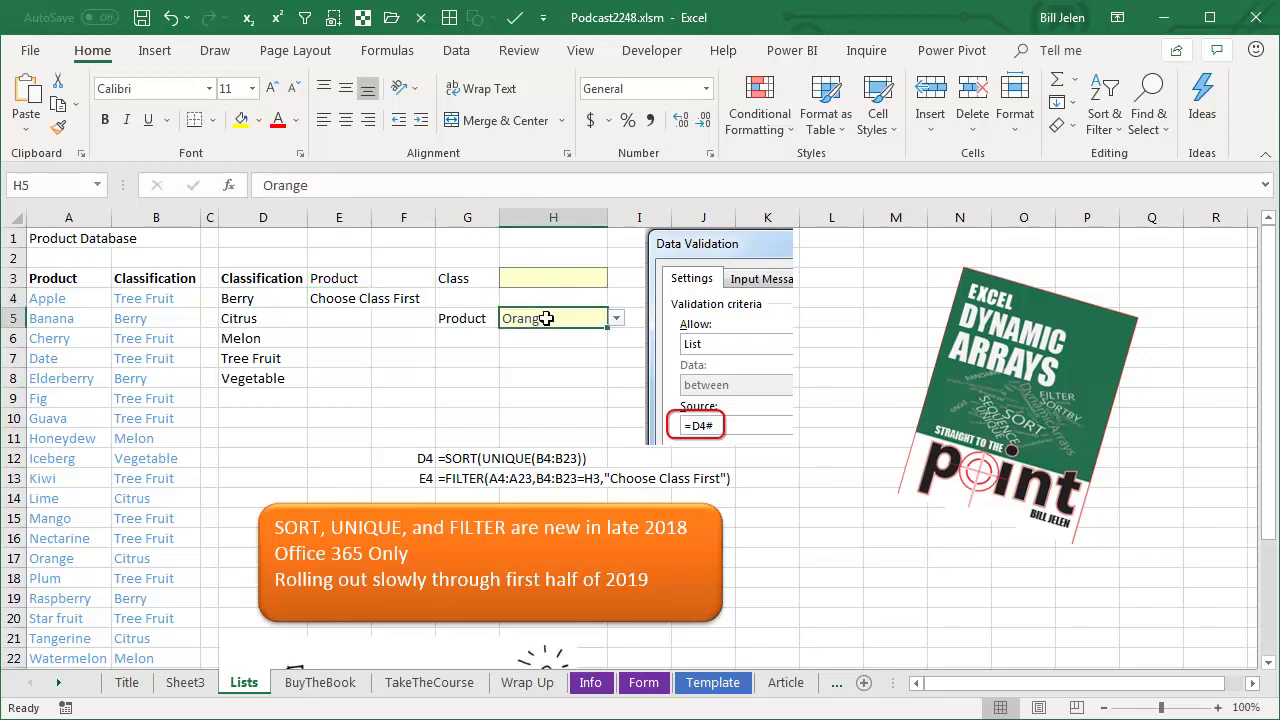
key(Delete)
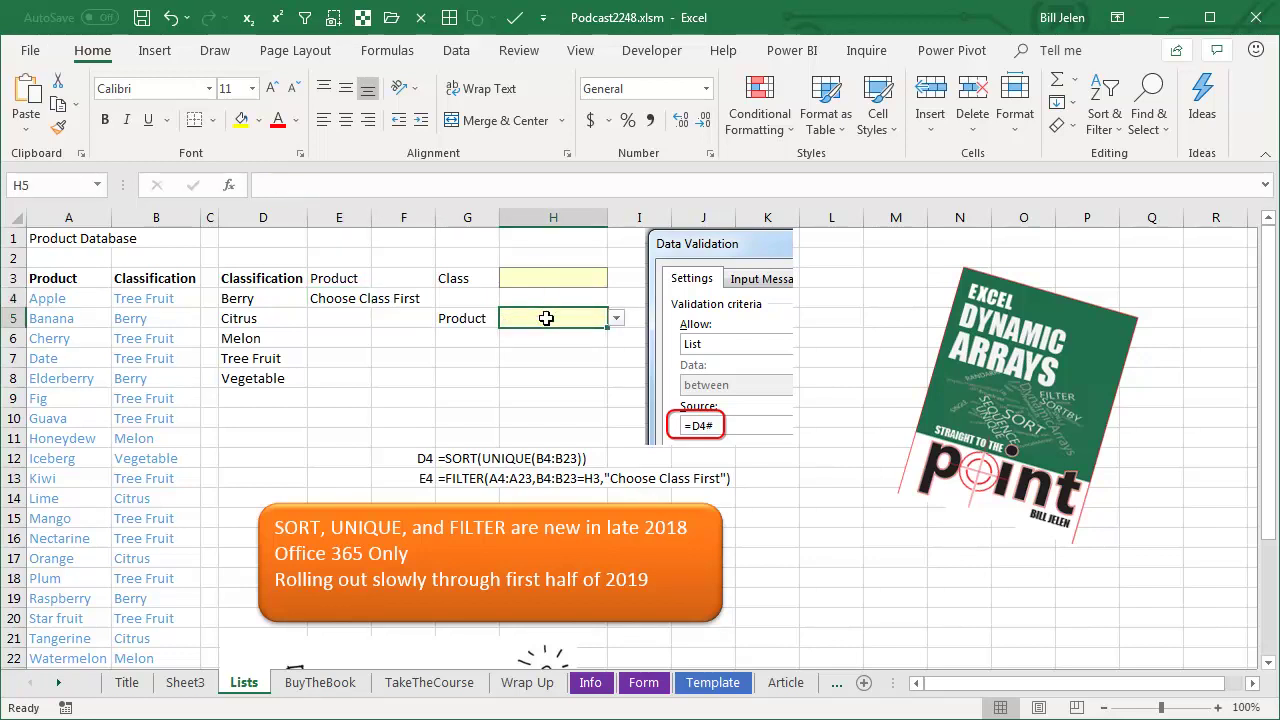
click(616, 320)
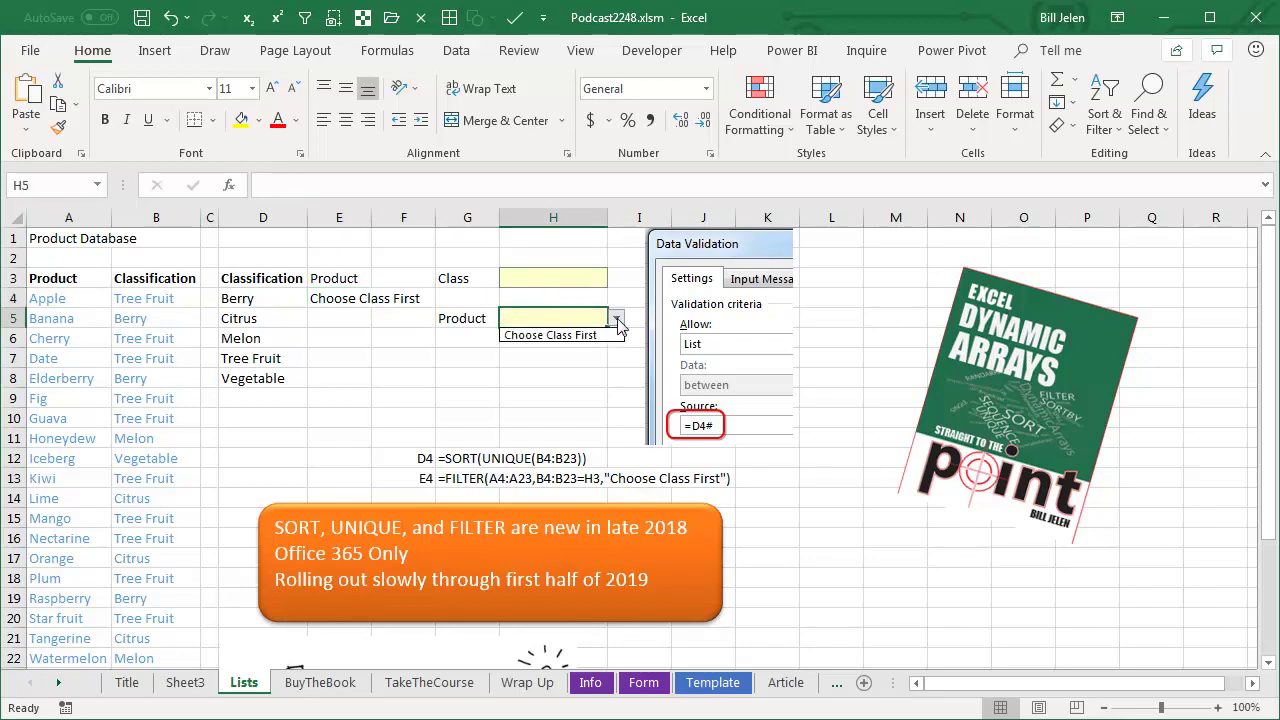
click(616, 320)
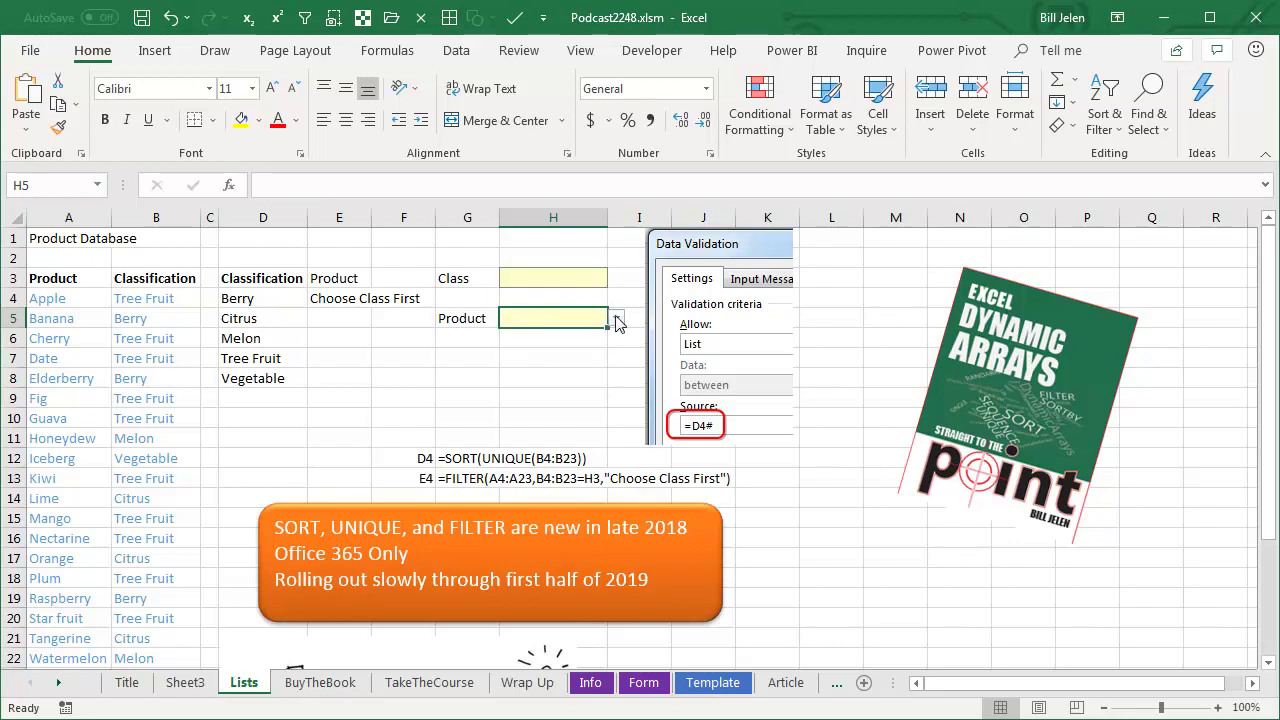
Step: Set the Class in H3 to Vegetable and display the matching product choices in H5
click(574, 281)
click(616, 278)
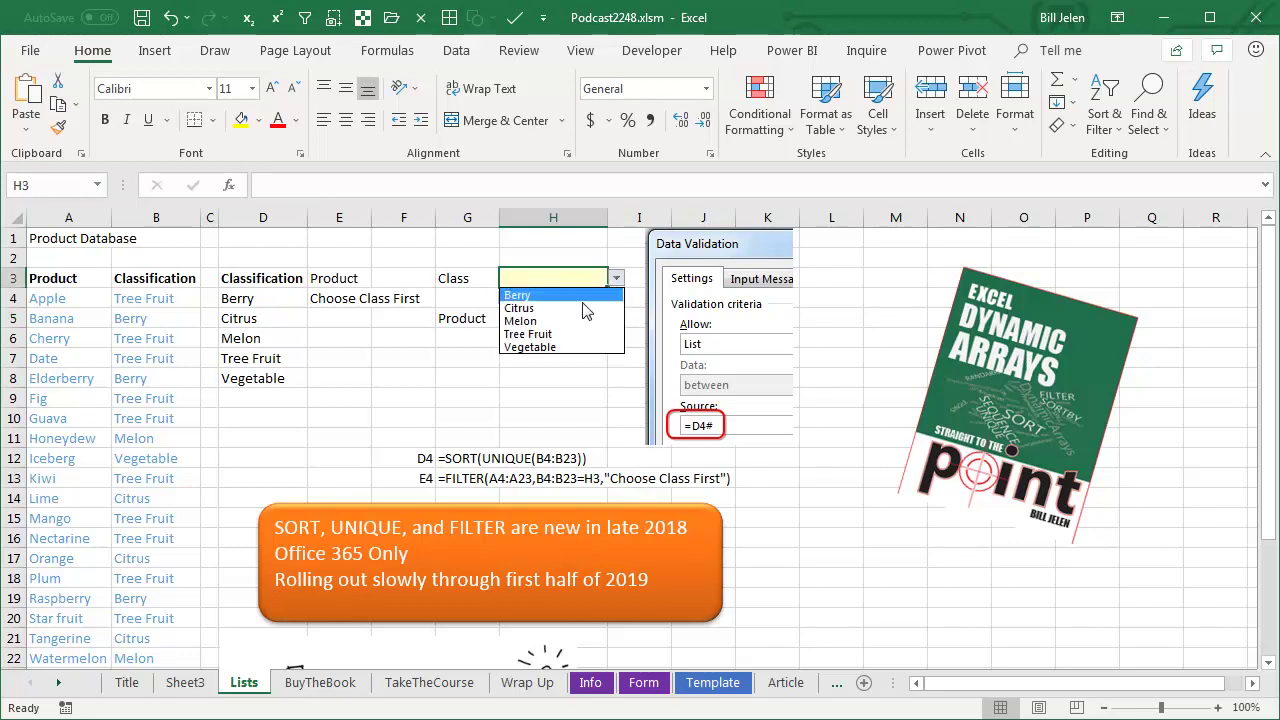
click(538, 347)
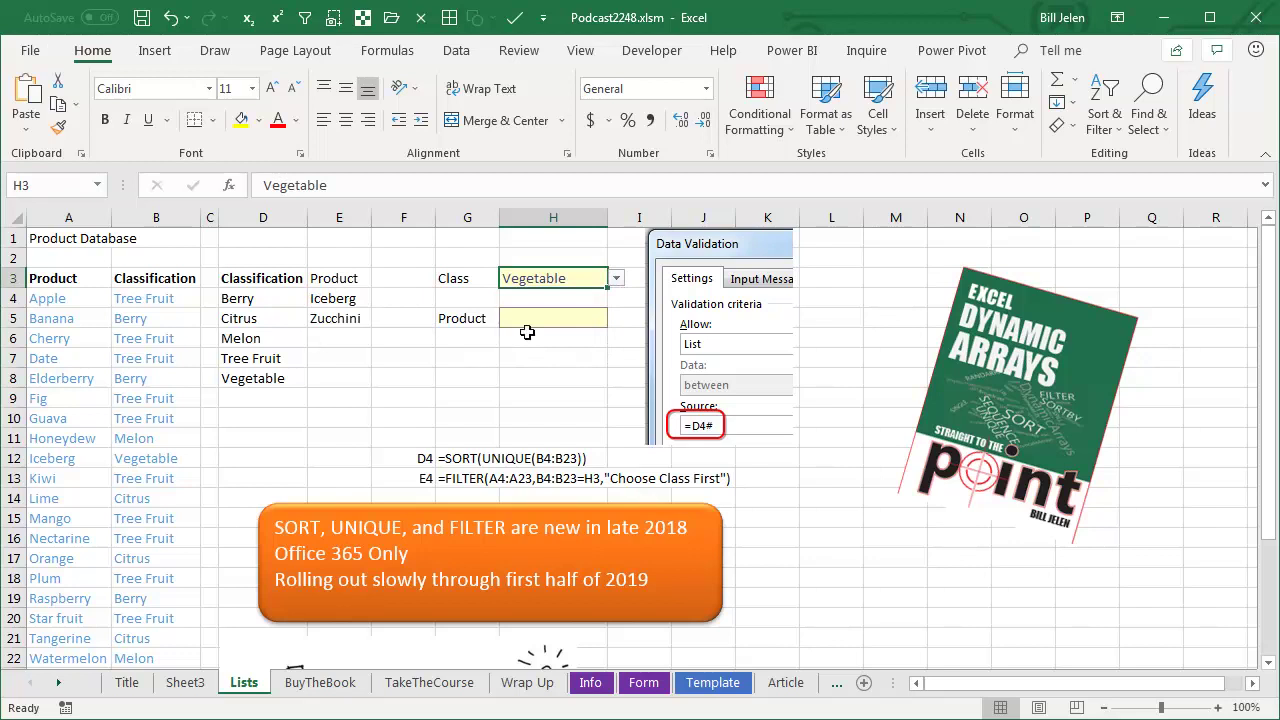
click(563, 317)
click(616, 318)
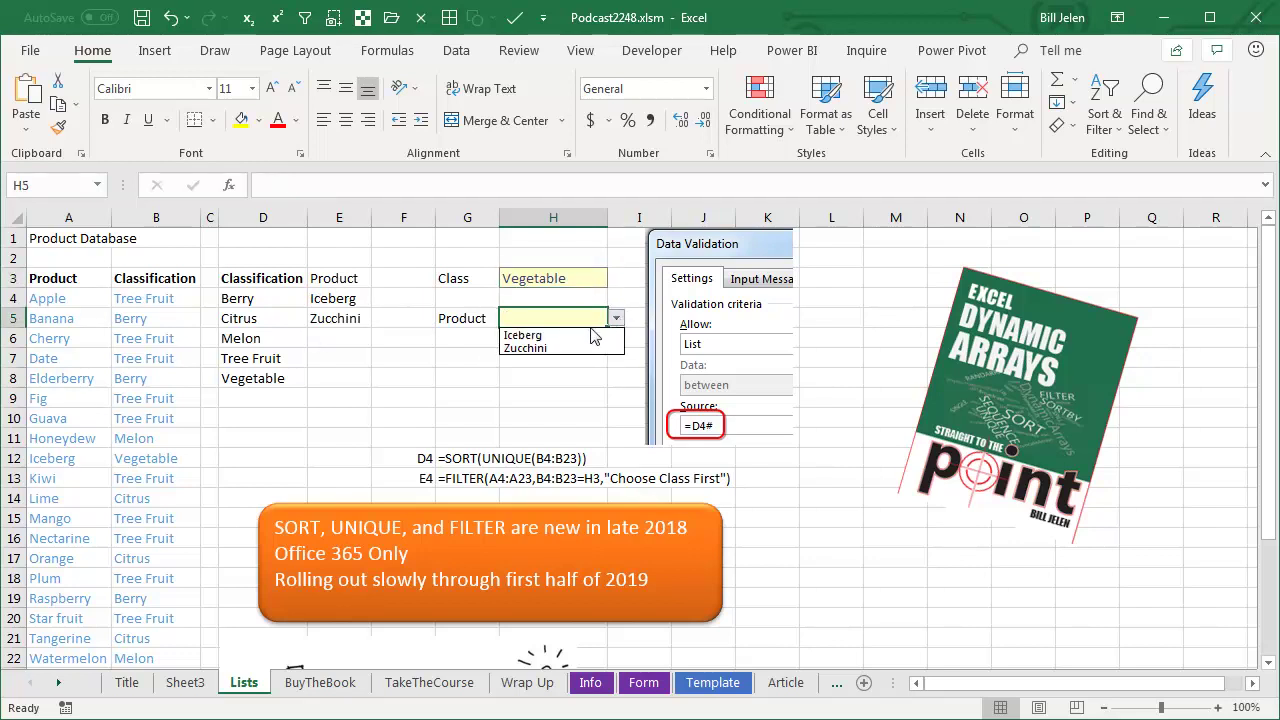
Step: Inspect the data validation source of the Product cell H5 and leave its settings as they are
click(558, 316)
key(alt+d)
key(l)
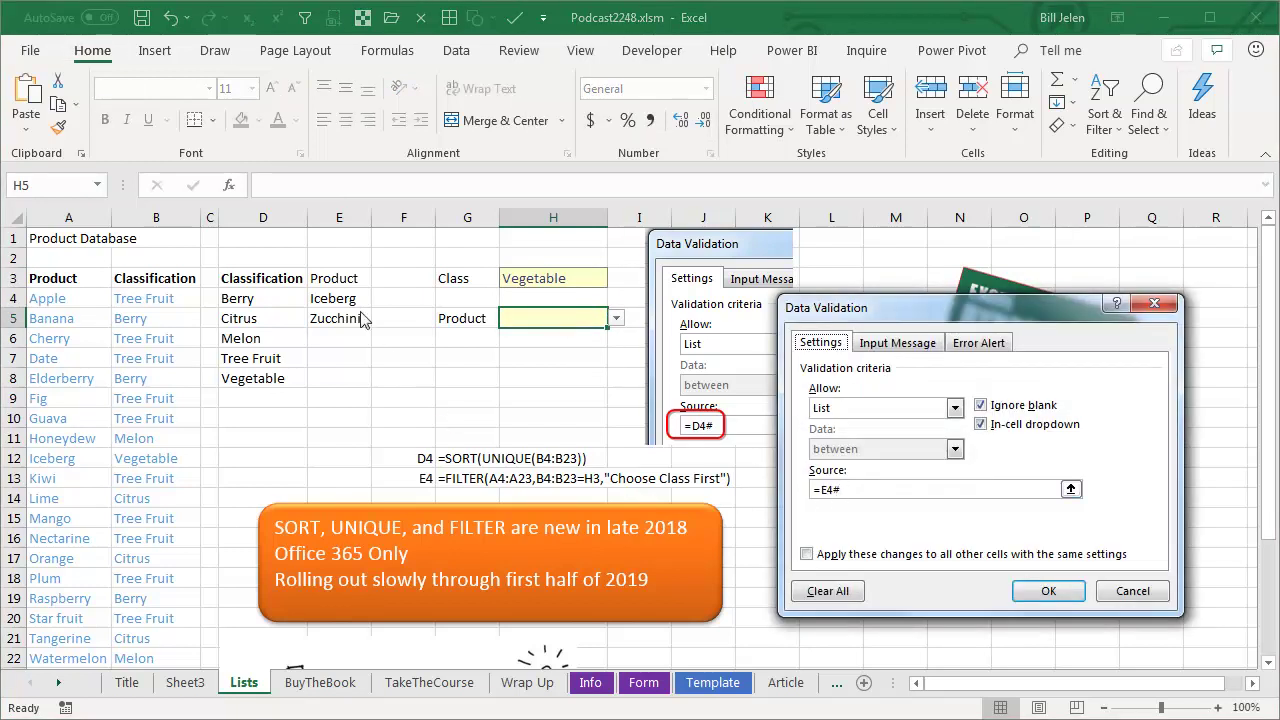
click(1132, 591)
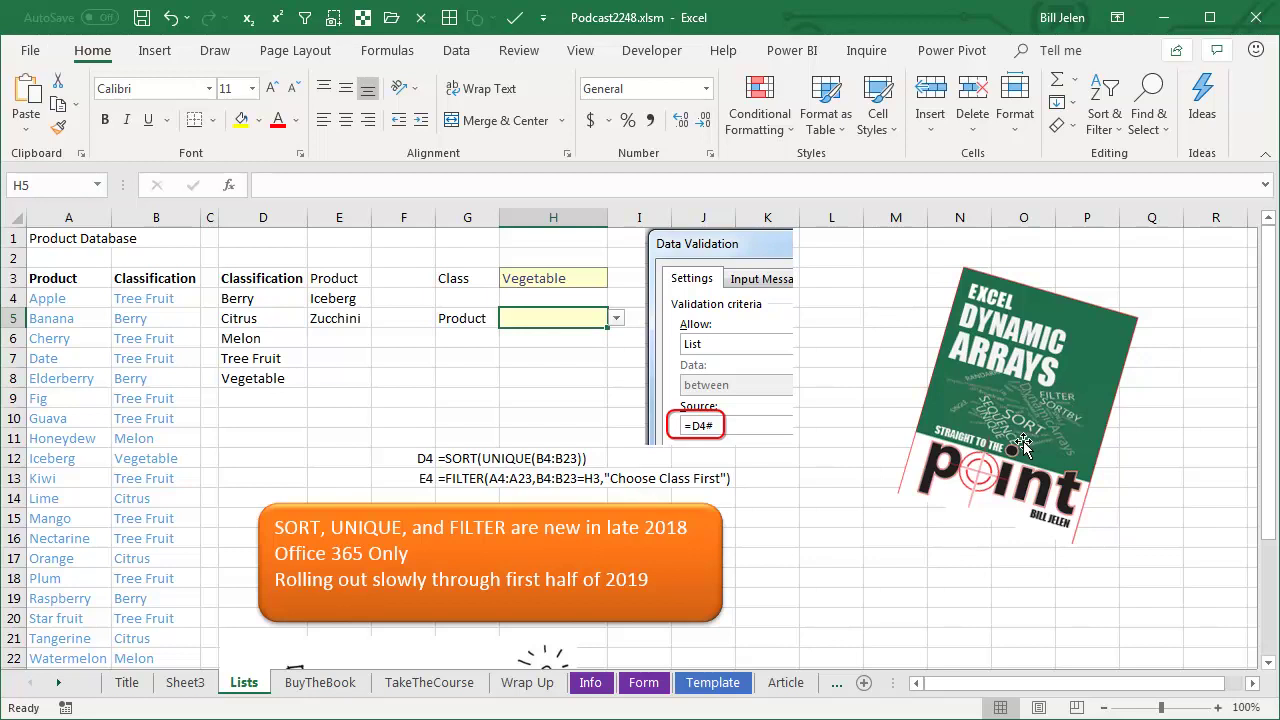
Step: View the BuyTheBook and Wrap Up sheets, and return to Sheet3
click(321, 684)
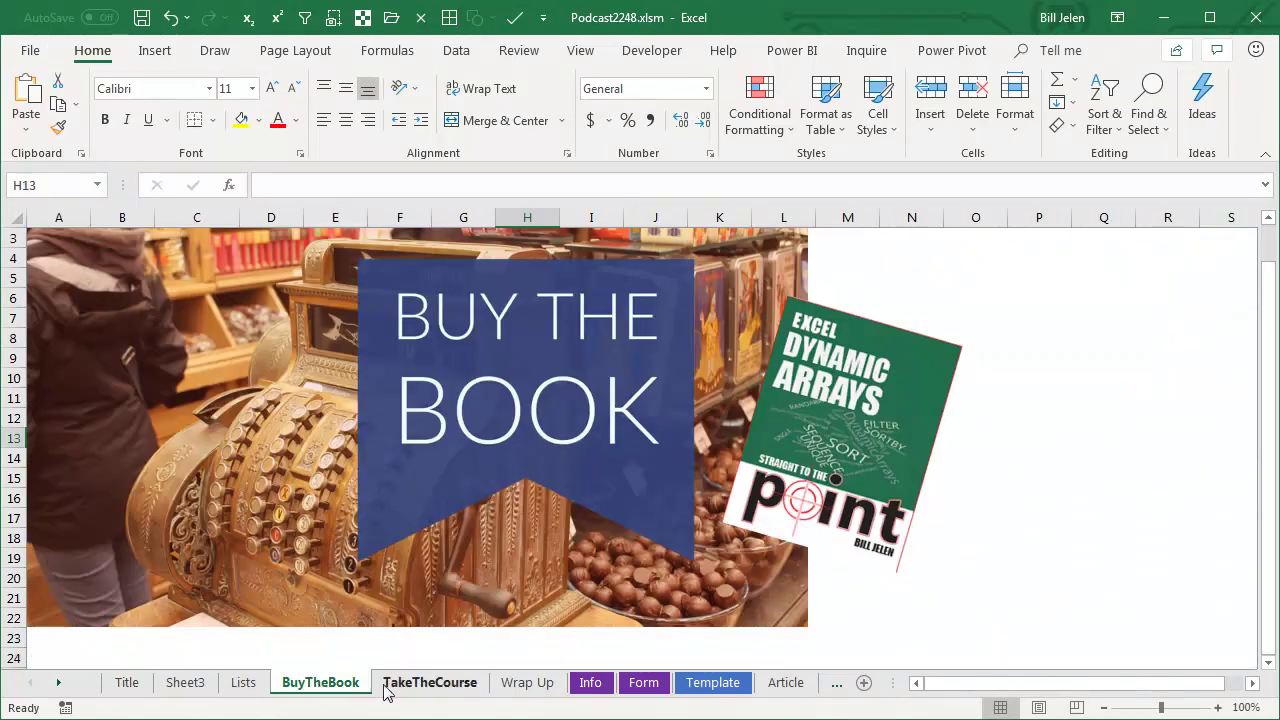
click(513, 686)
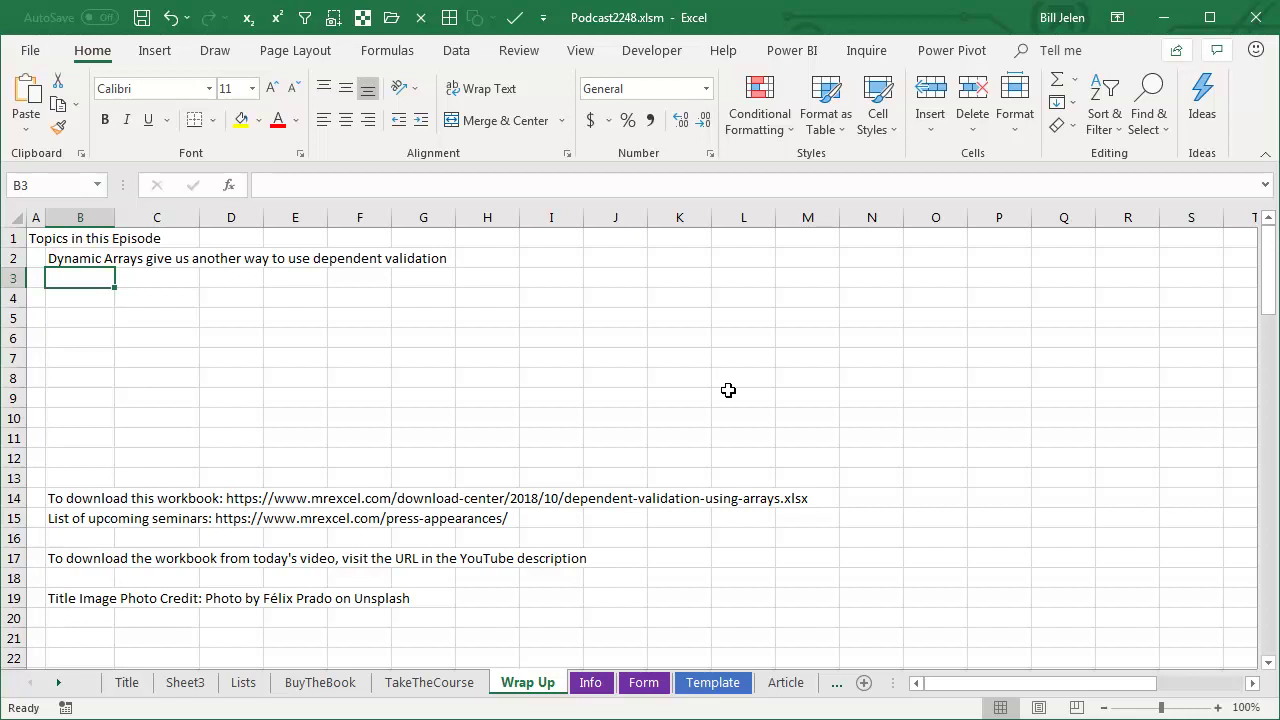
click(186, 683)
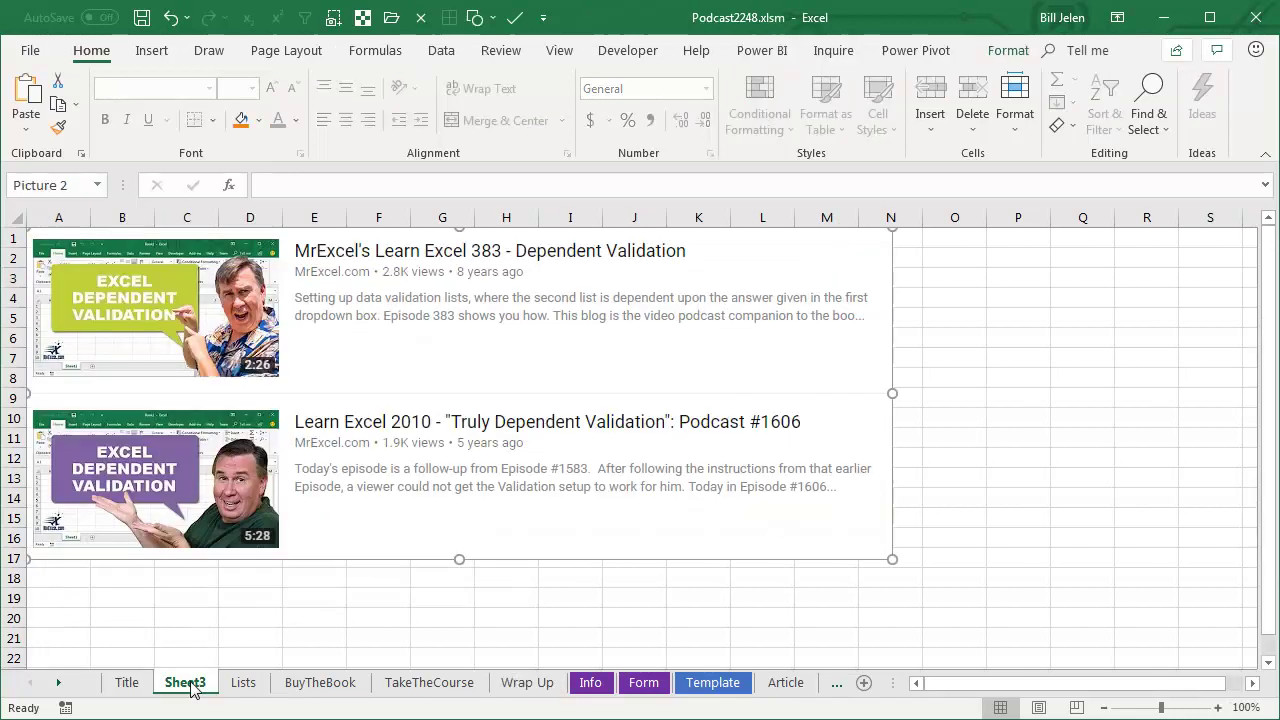